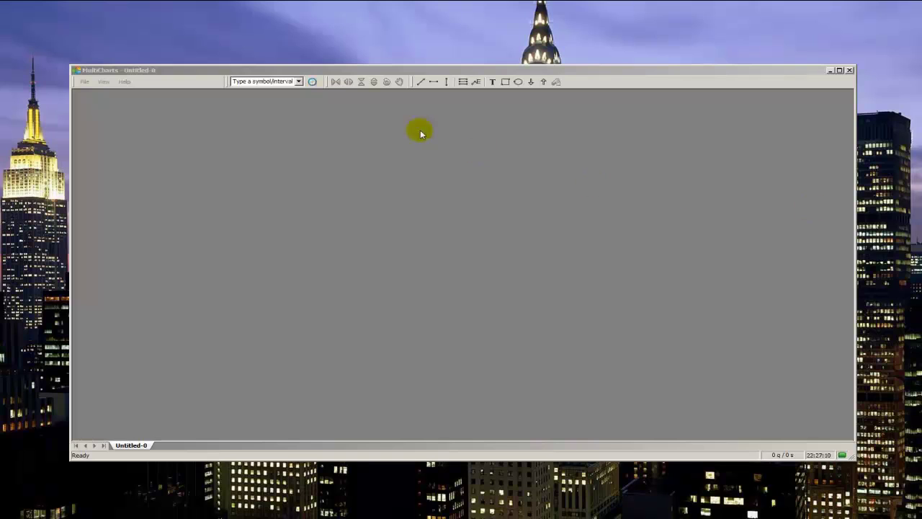
Step: Drag the title bar of the empty Untitled-0 MultiCharts window to focus it
mouse_move(245, 69)
mouse_down()
mouse_move(237, 41)
mouse_move(238, 80)
mouse_up()
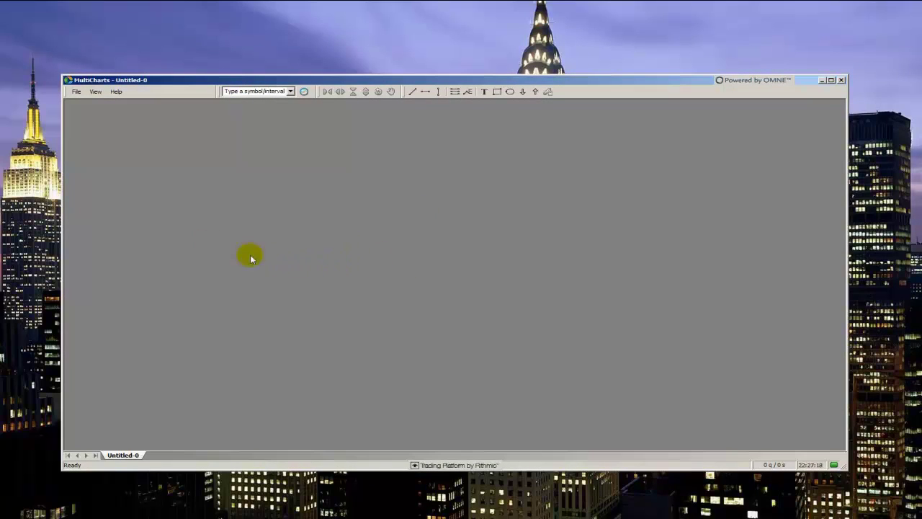
Step: Create a 30-minute 6BM2 British Pound Jun 2012 chart, then hide and reshow the Chart Trading panel
click(76, 92)
mouse_move(94, 103)
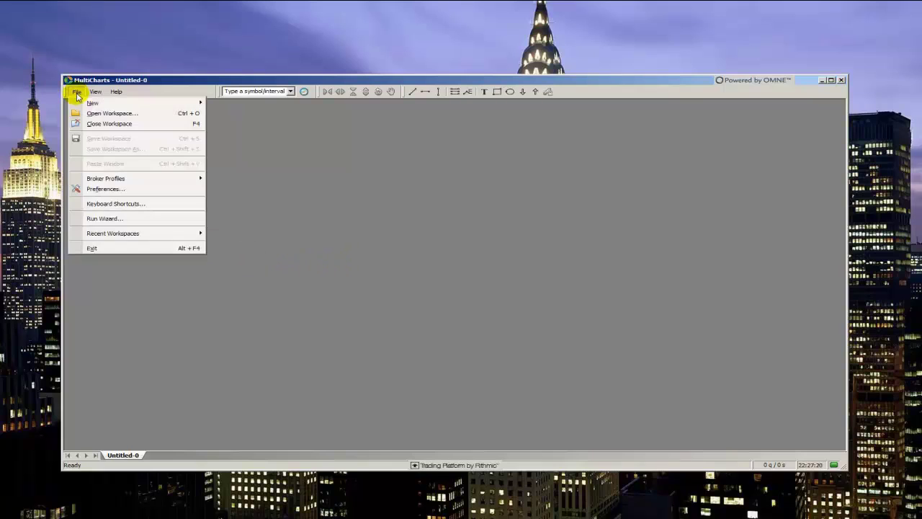
click(240, 103)
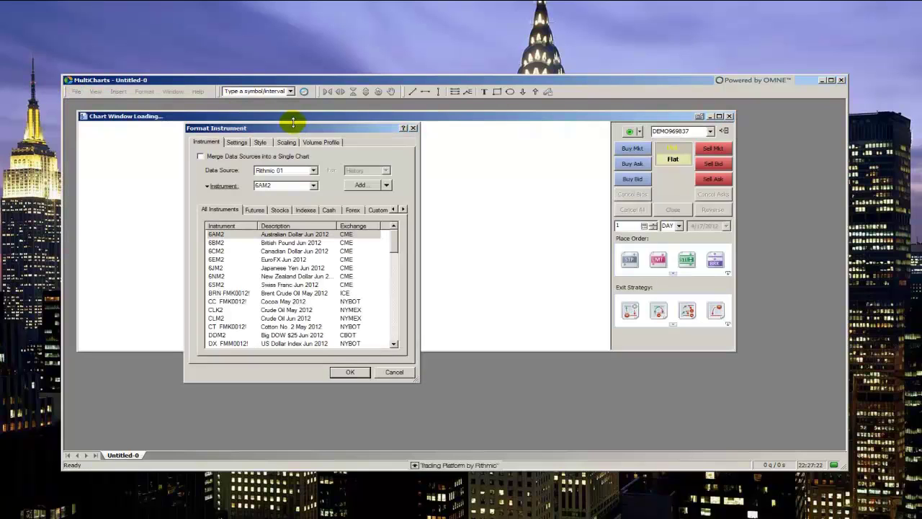
click(238, 243)
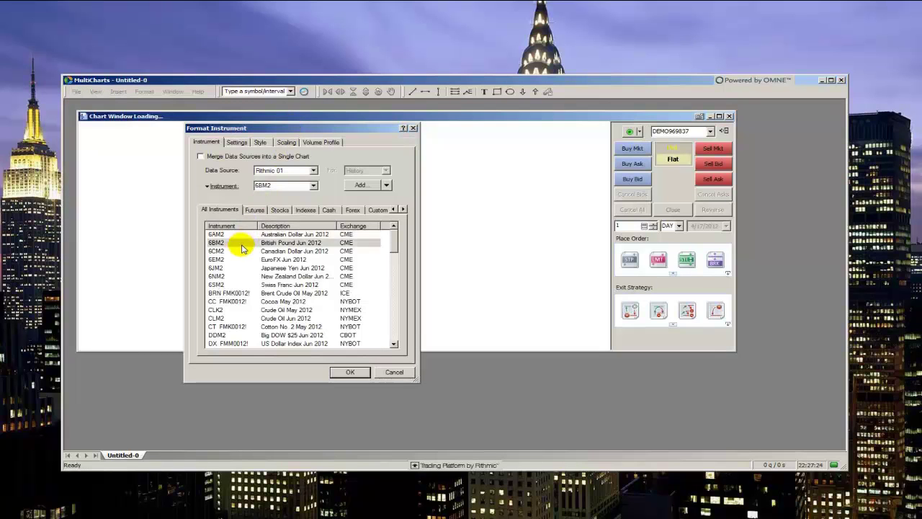
click(349, 372)
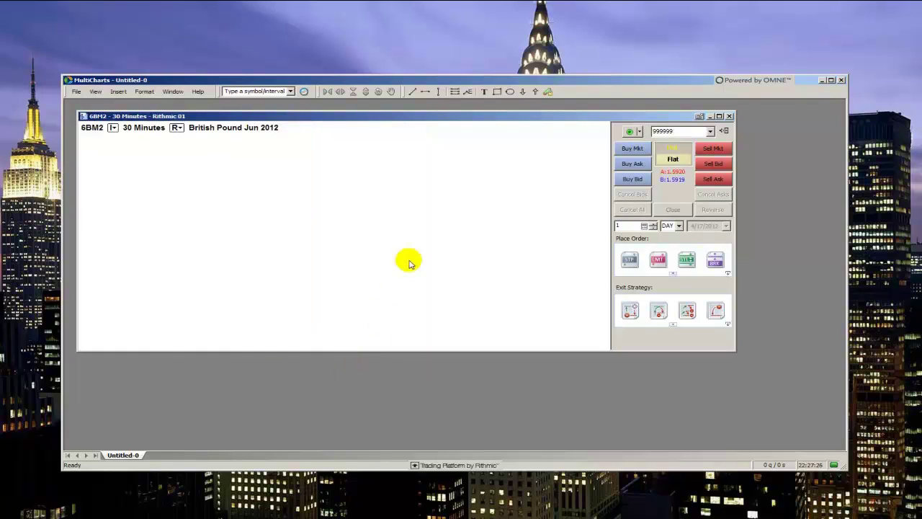
click(722, 131)
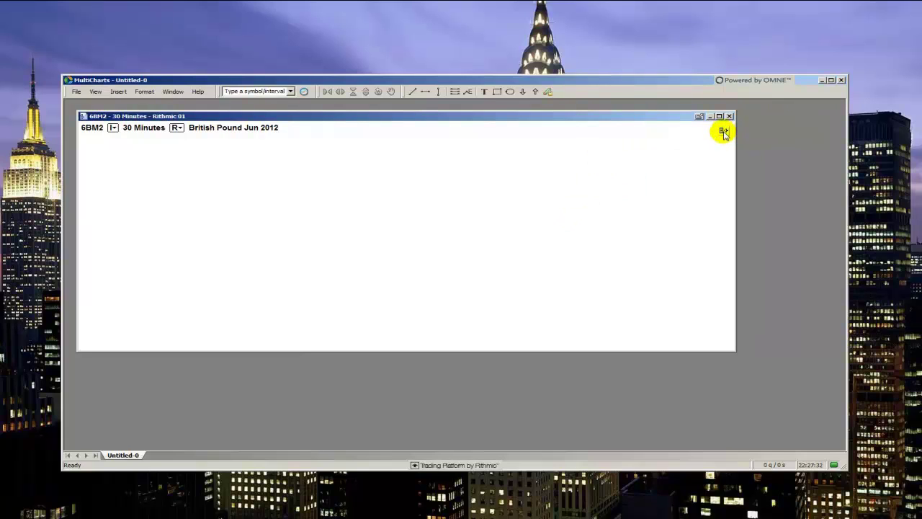
click(723, 132)
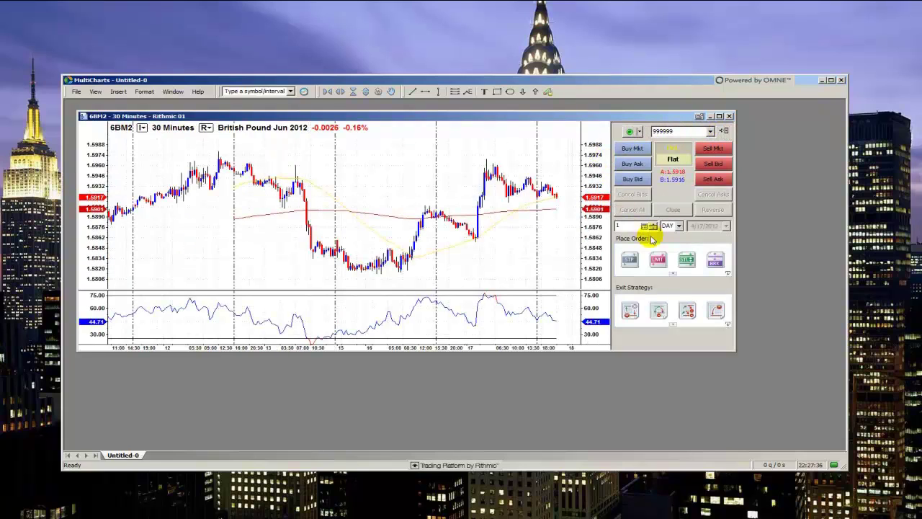
Step: Select Rithmic Local Sim with account Sim1, and decline a test Buy Mkt order
click(639, 131)
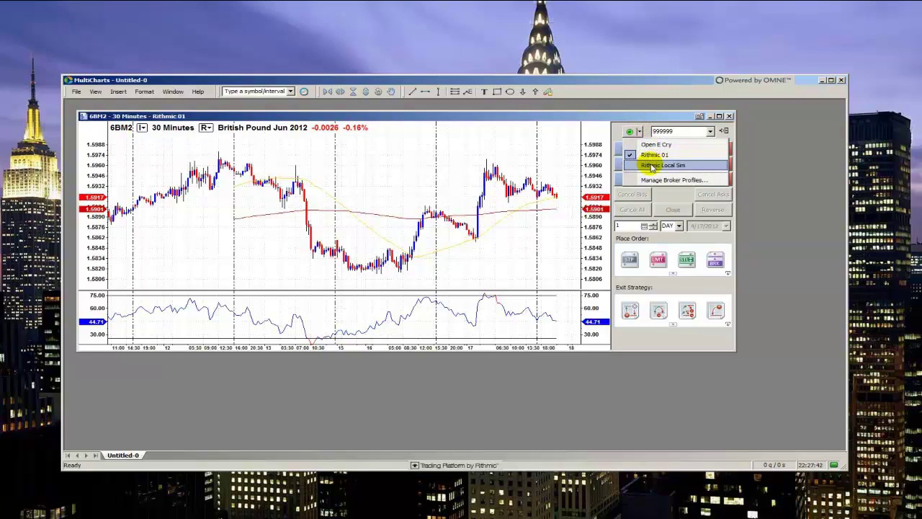
click(652, 165)
click(695, 131)
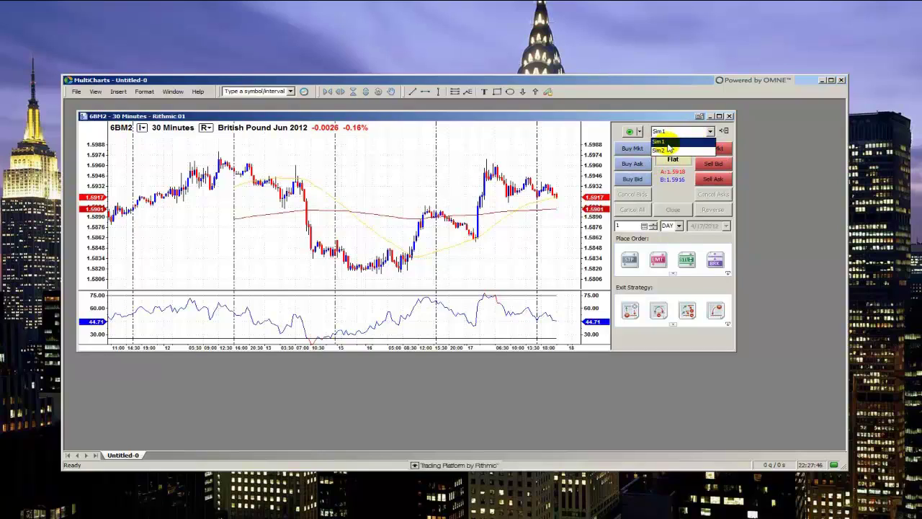
click(669, 142)
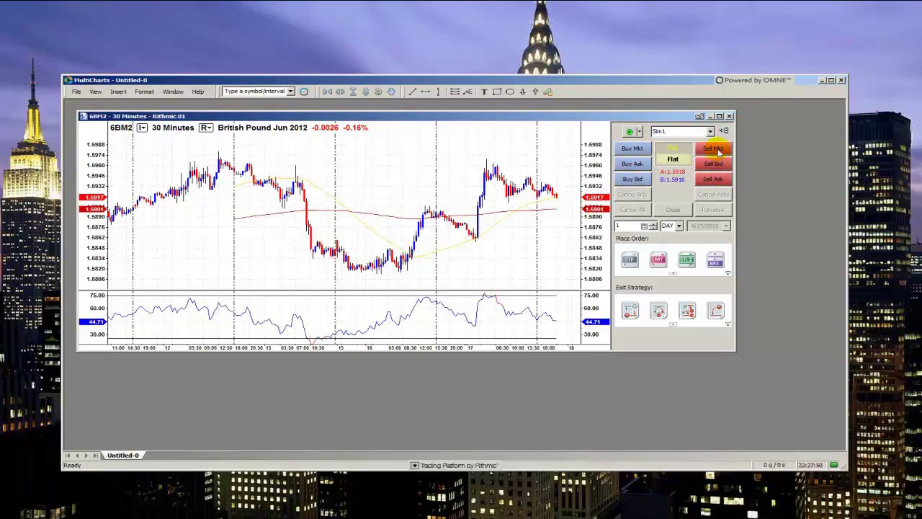
click(634, 150)
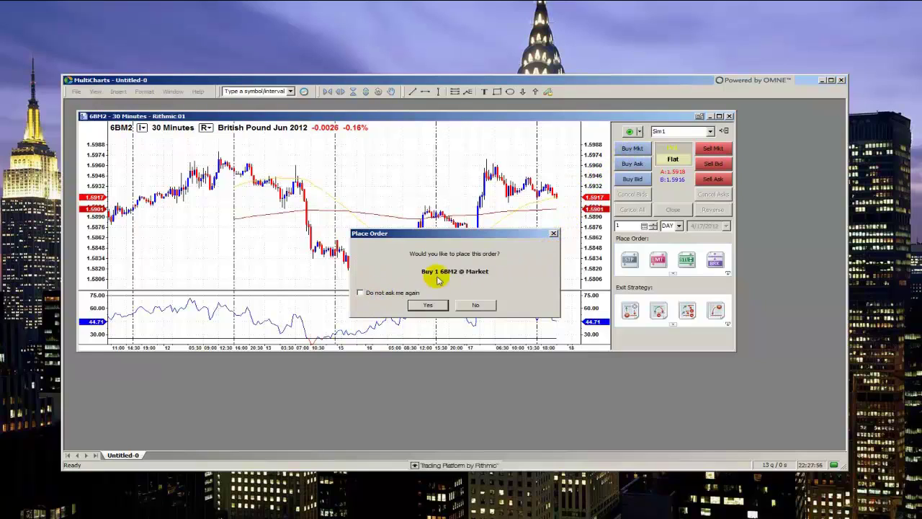
click(553, 232)
text(2)
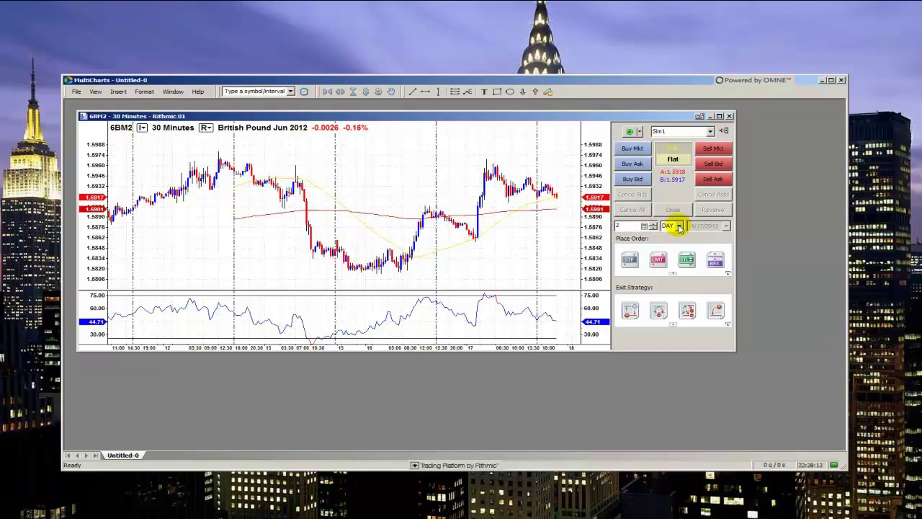
Step: Set time-in-force to GTC and place a confirmed 2-contract sell stop at 1.5885
click(678, 226)
click(669, 245)
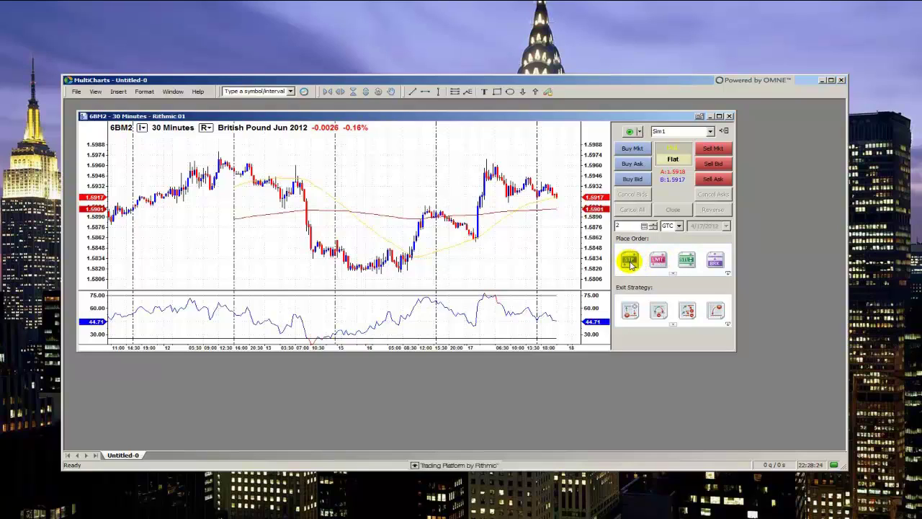
click(631, 263)
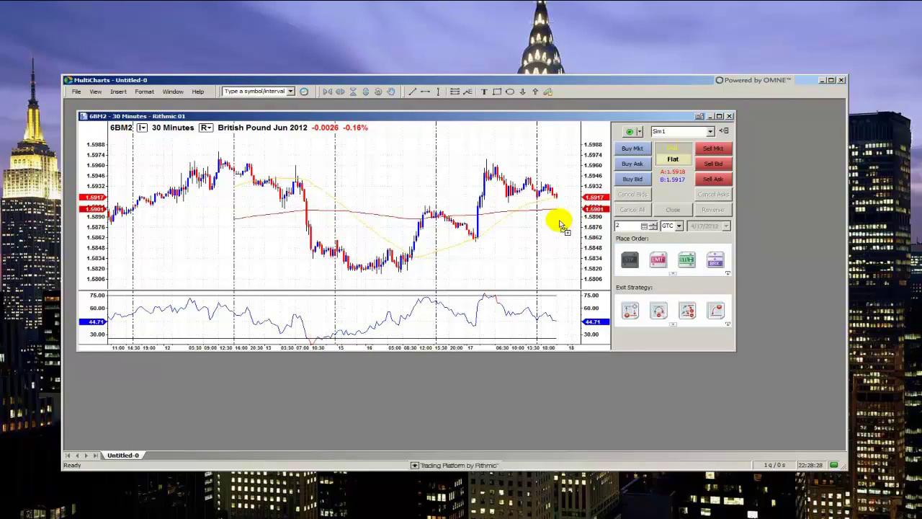
click(561, 224)
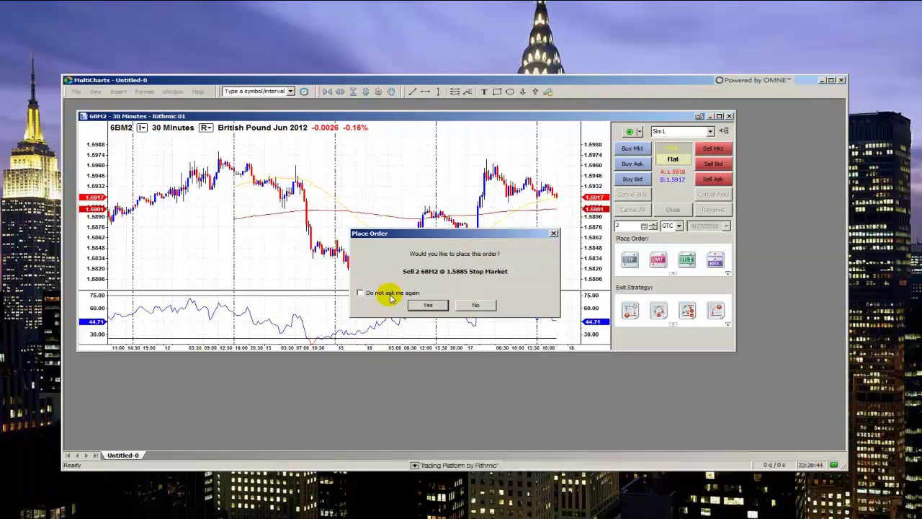
click(426, 305)
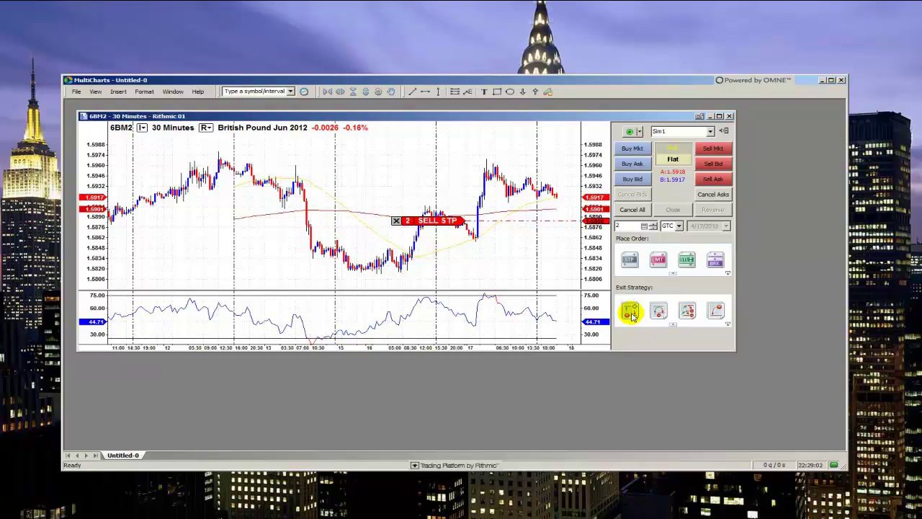
drag(631, 314, 435, 222)
right_click(631, 317)
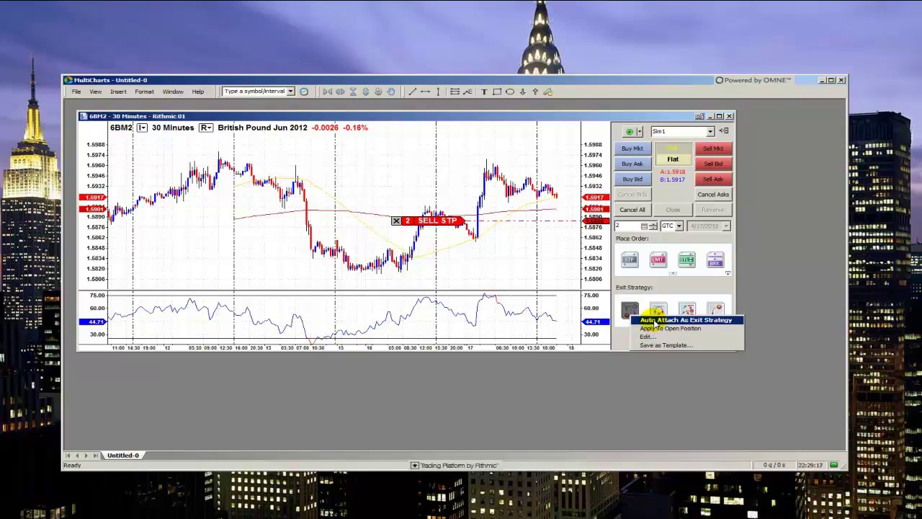
click(624, 333)
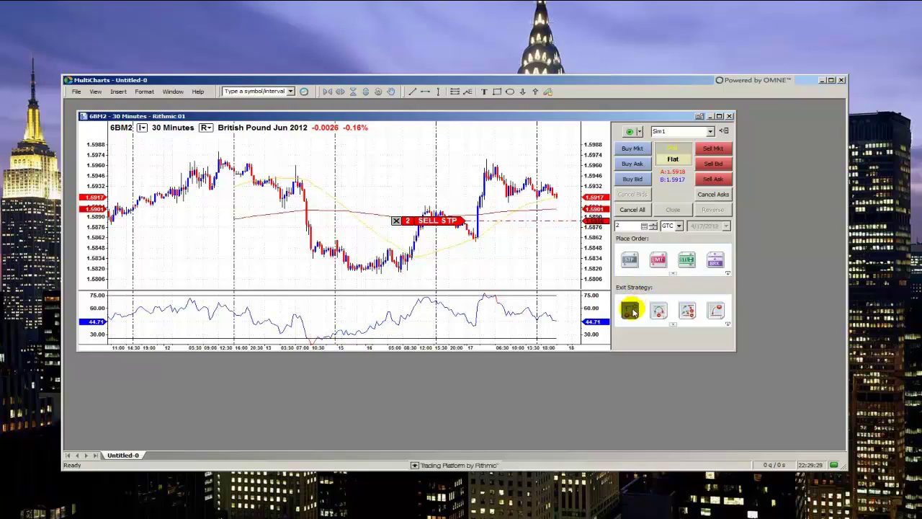
drag(629, 309, 436, 221)
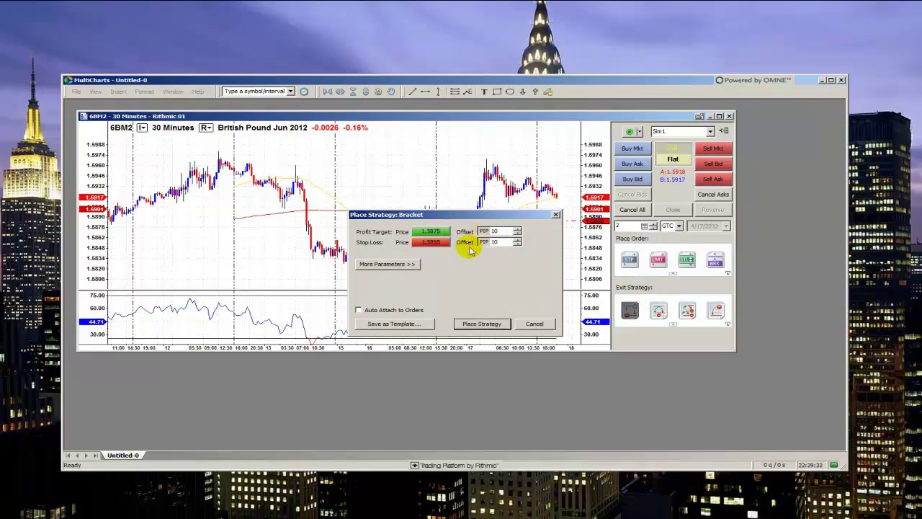
click(535, 324)
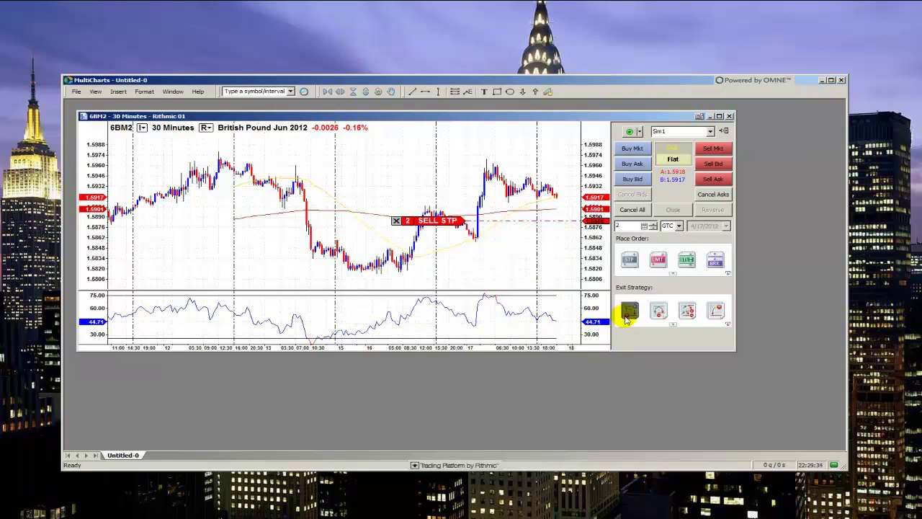
right_click(627, 317)
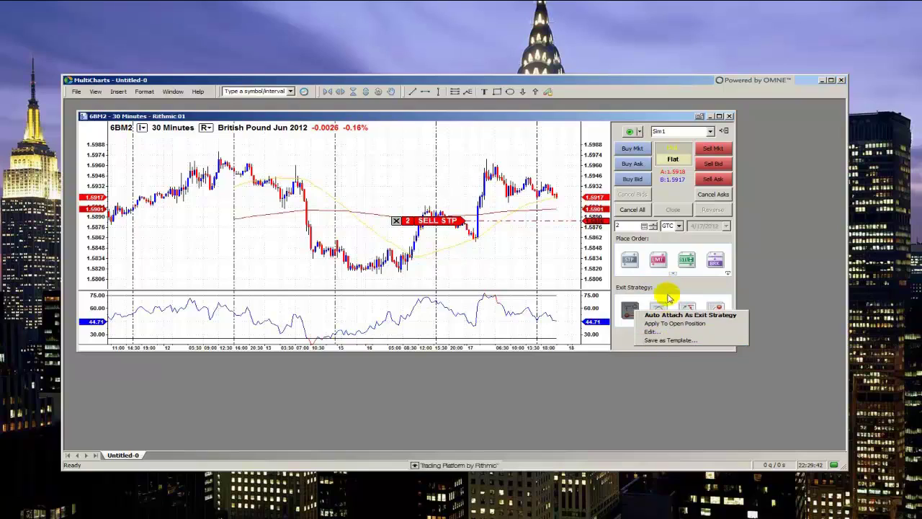
click(668, 294)
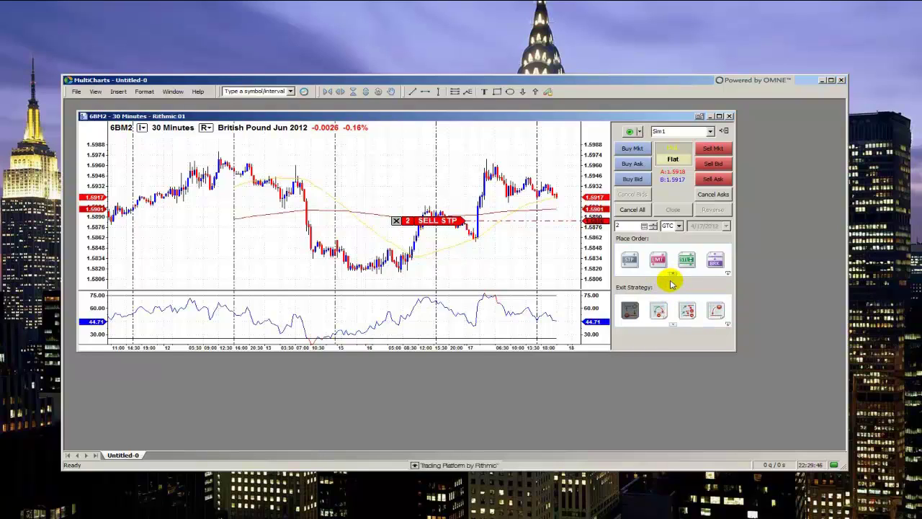
Step: Remove the 2-contract SELL STP order via its label's X, then lengthen the chart window downward
right_click(439, 225)
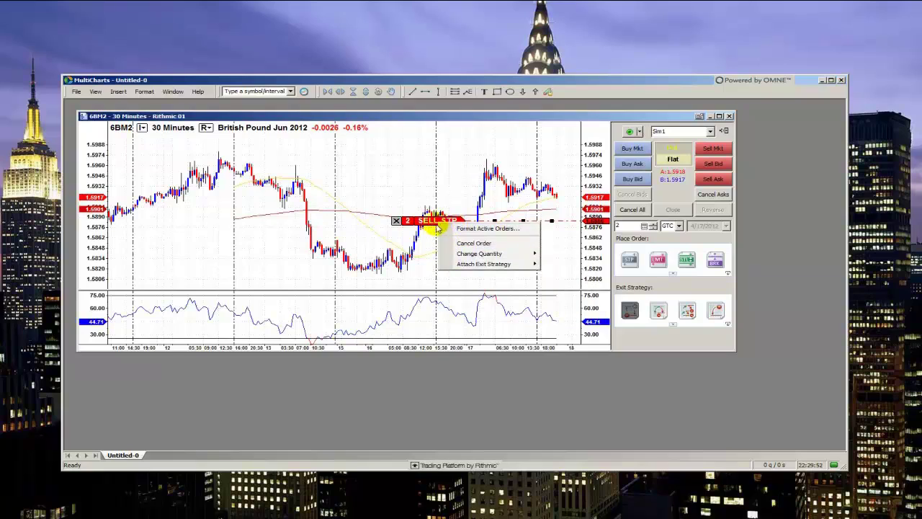
click(425, 216)
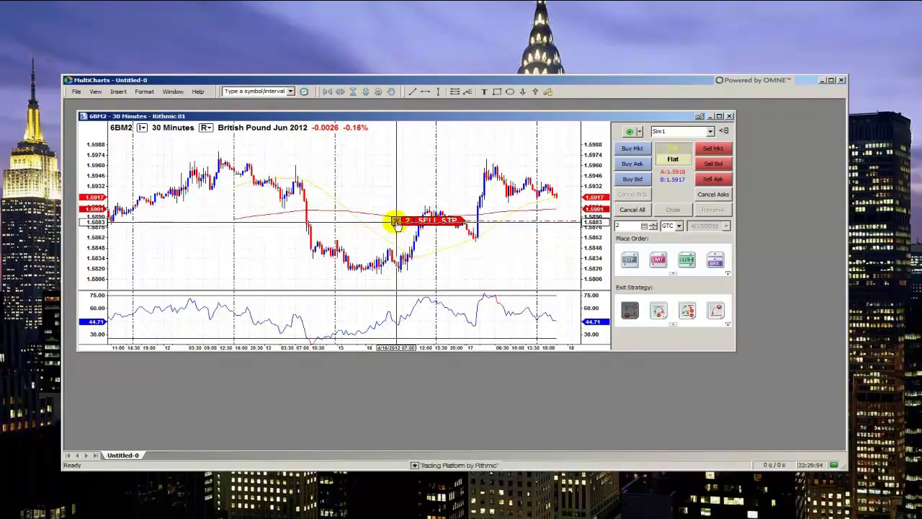
click(396, 221)
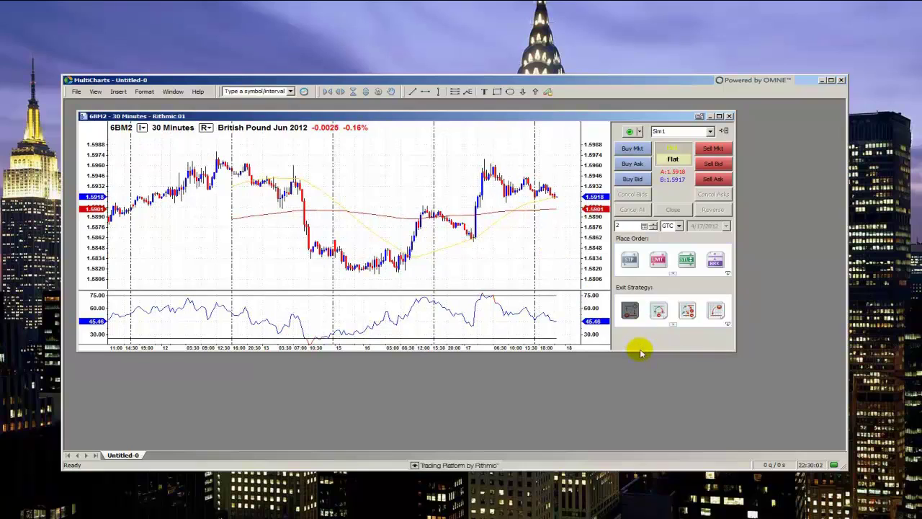
drag(642, 350, 641, 385)
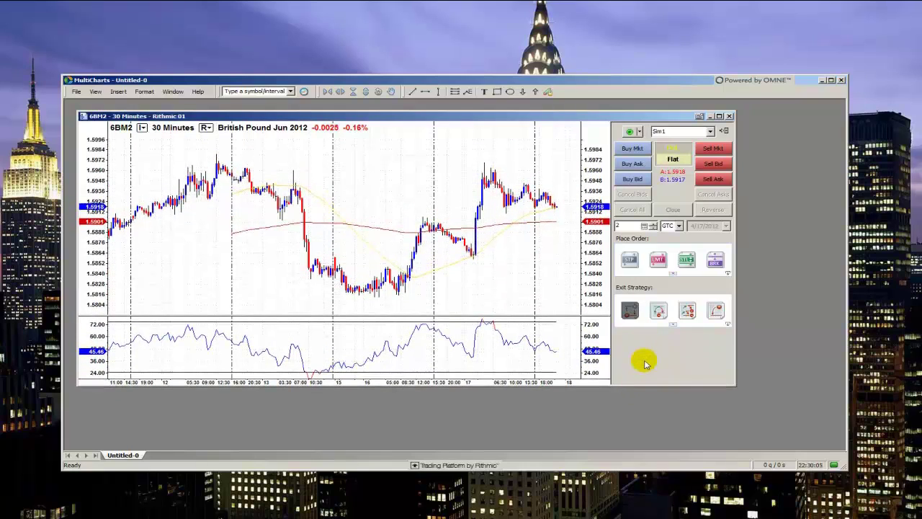
Step: In Format Chart Trading, review the historical and active order tabs, then check Use as Default
right_click(648, 353)
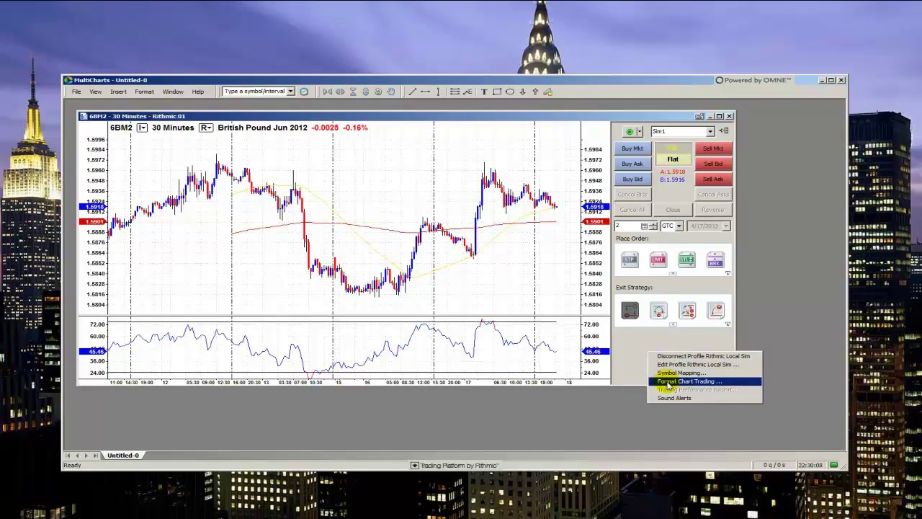
click(669, 381)
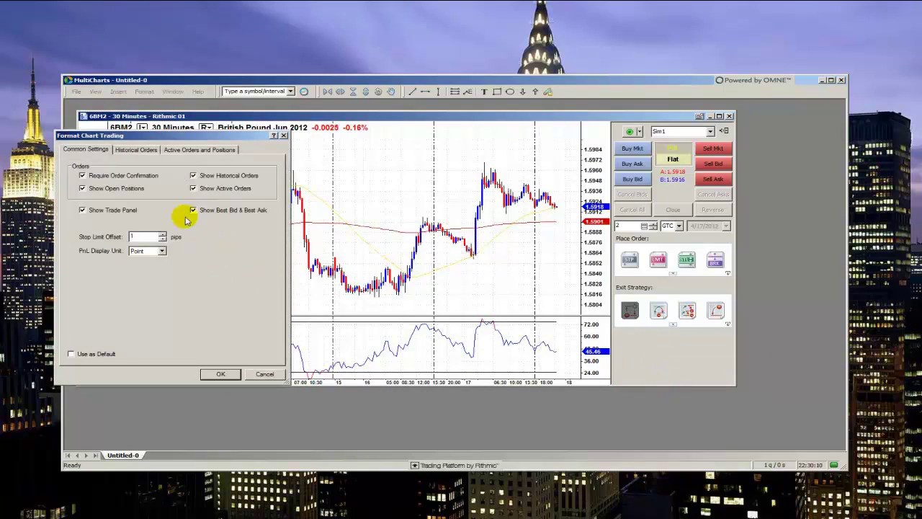
click(150, 149)
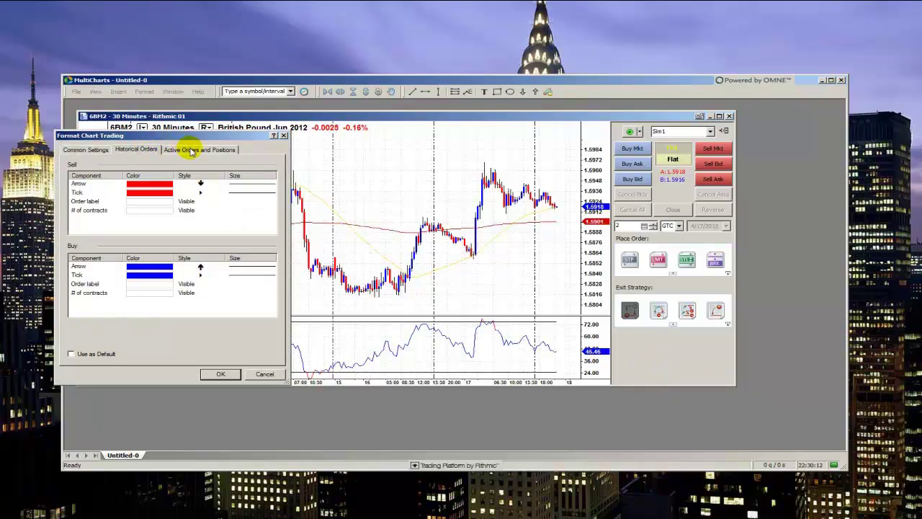
click(184, 149)
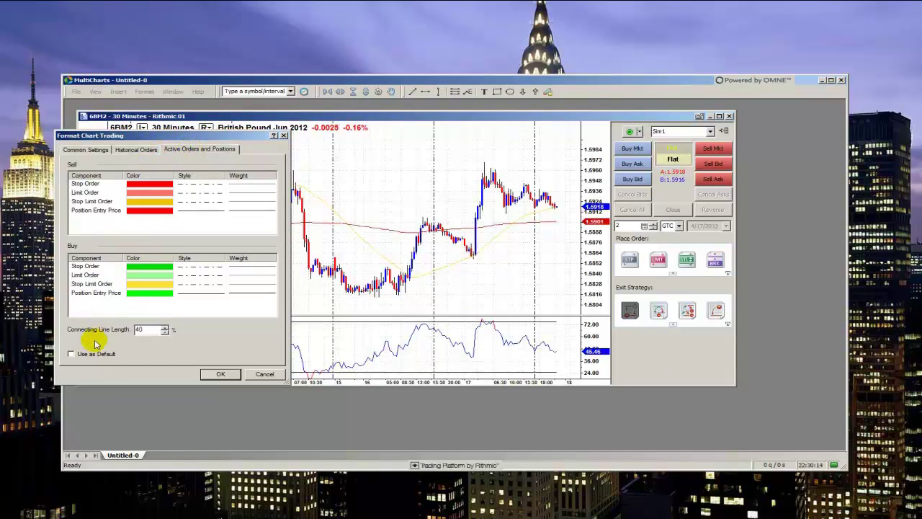
click(71, 354)
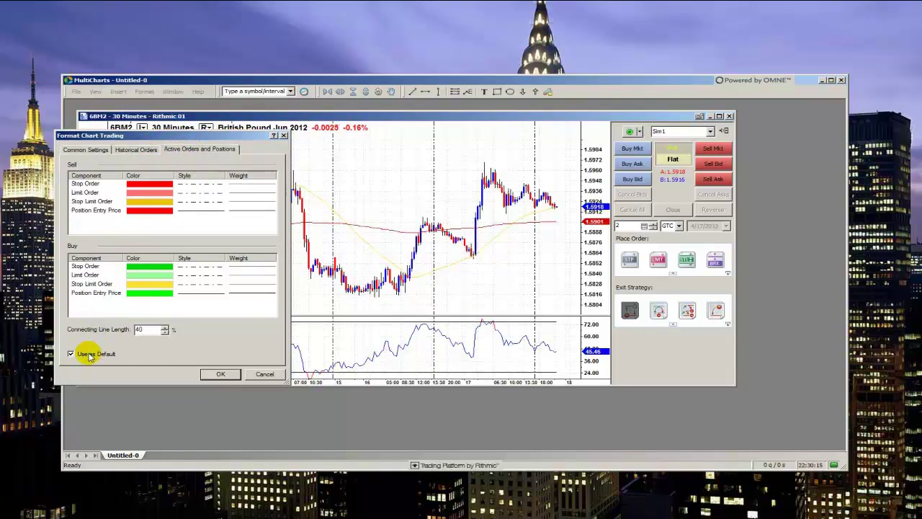
click(223, 375)
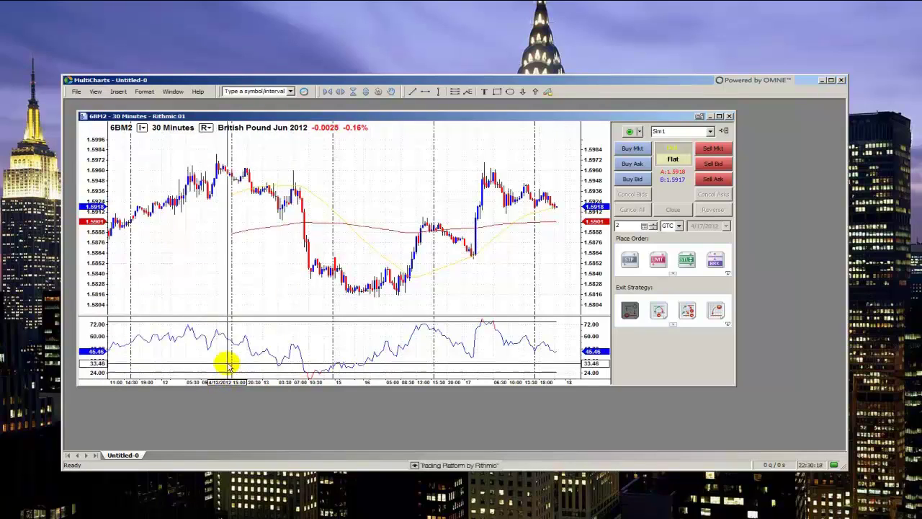